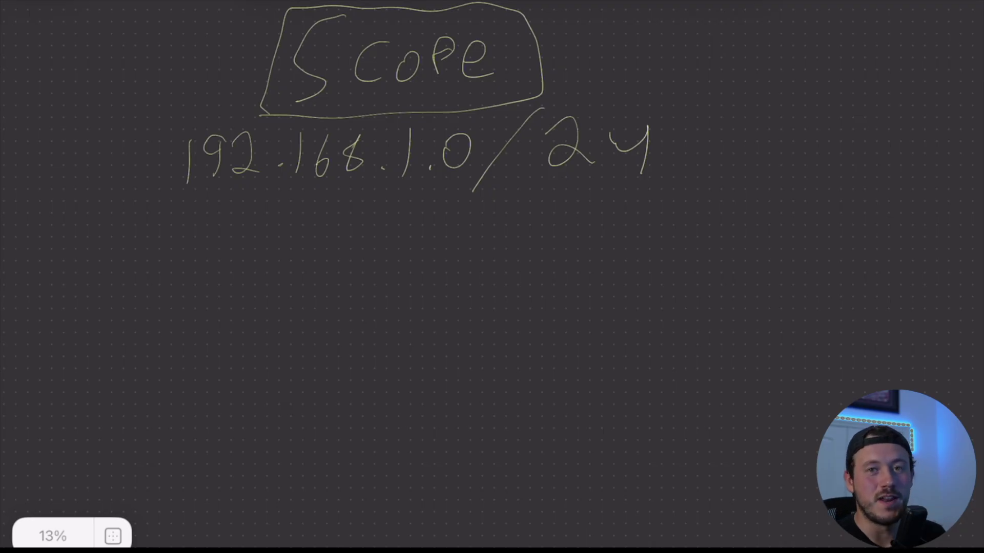
- Handwrite the address range .1–.254 below the boxed scope 192.168.1.0/24
click(239, 254)
drag(283, 199, 326, 254)
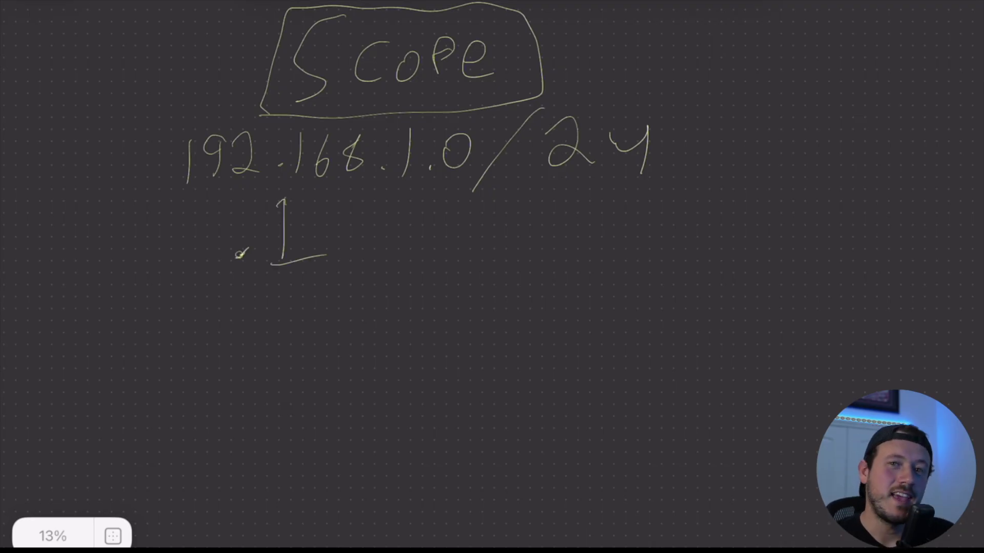
drag(366, 235, 389, 232)
click(446, 256)
drag(470, 219, 527, 246)
drag(564, 215, 547, 260)
drag(572, 221, 594, 251)
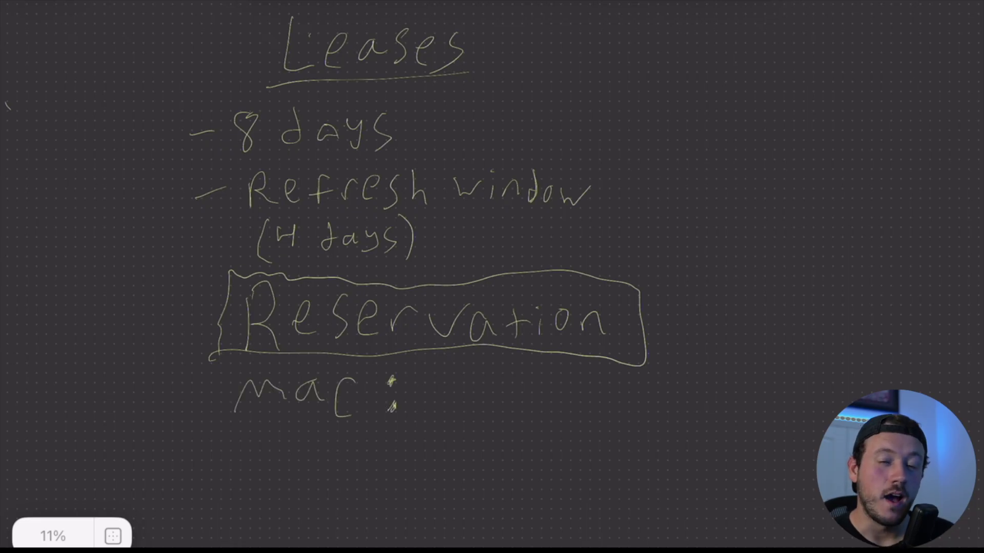
- Write 'IP' after 'mac:' under the Reservation heading
drag(453, 370, 454, 413)
drag(483, 397, 484, 382)
scroll(492, 276, down, 5)
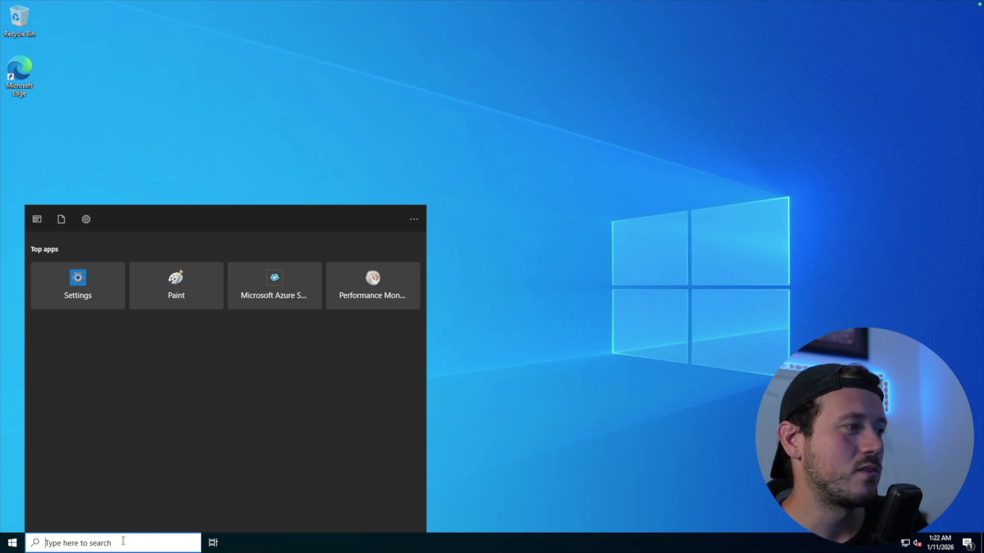
- Launch the DHCP console via a 'dhcp' search and open Configure Options for IPv4 Server Options
text(dhcp)
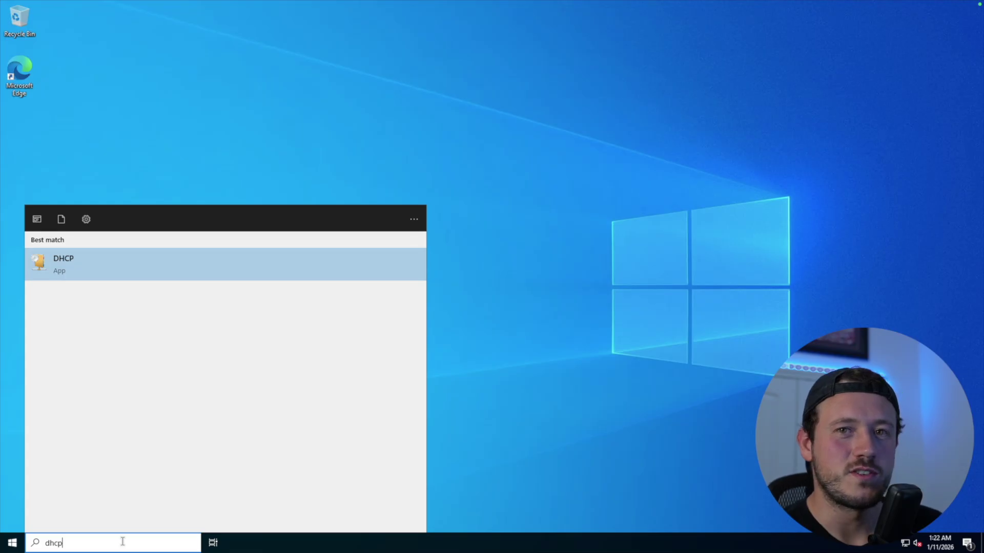
key(Return)
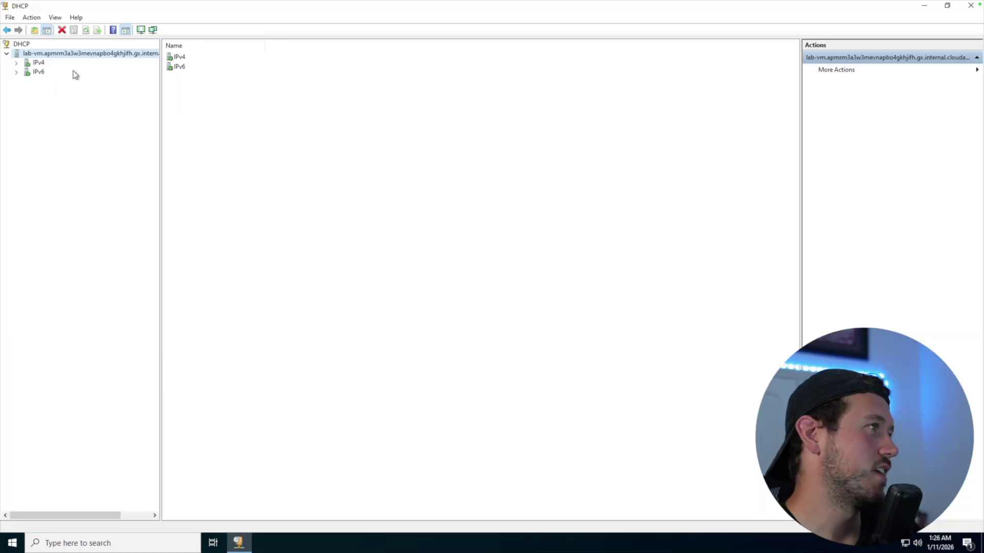
click(16, 62)
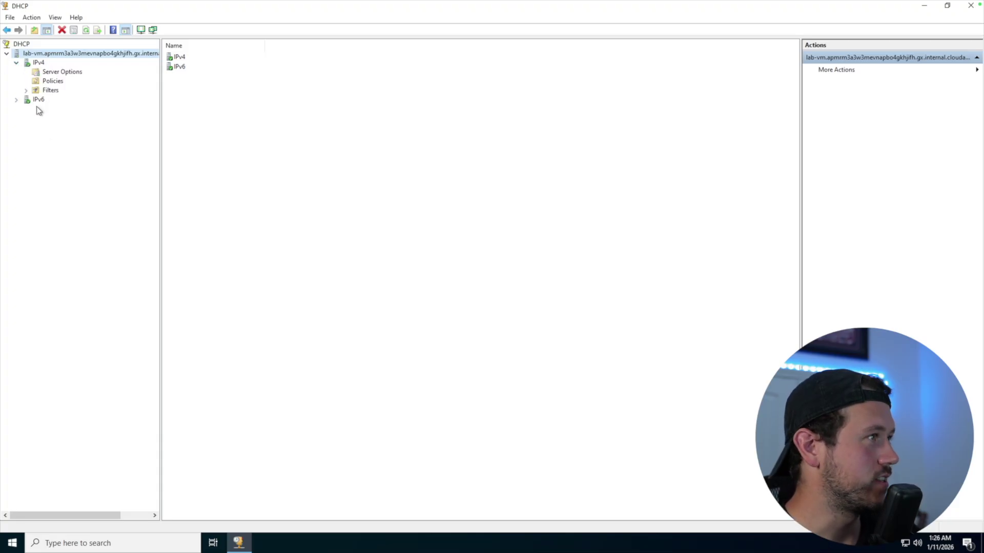
click(61, 73)
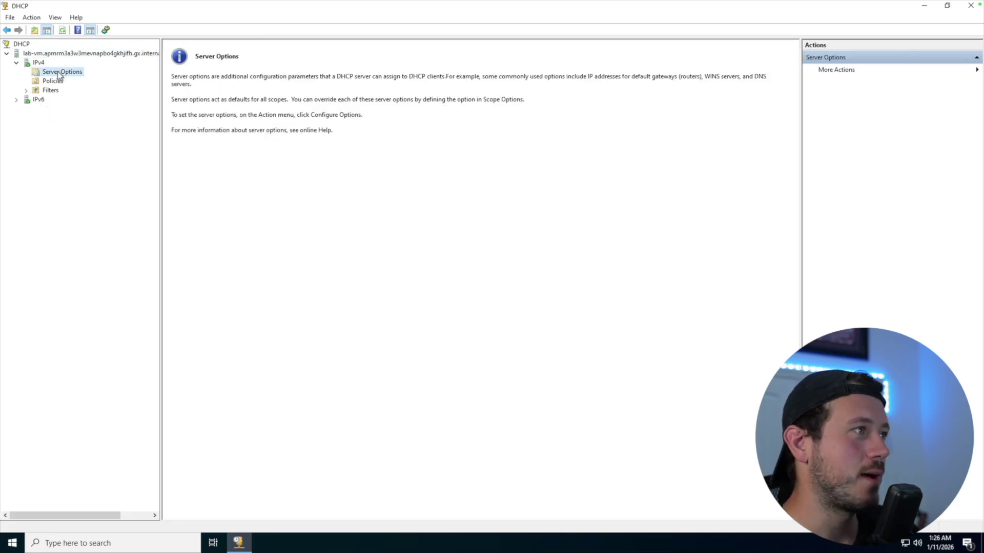
right_click(62, 73)
click(93, 82)
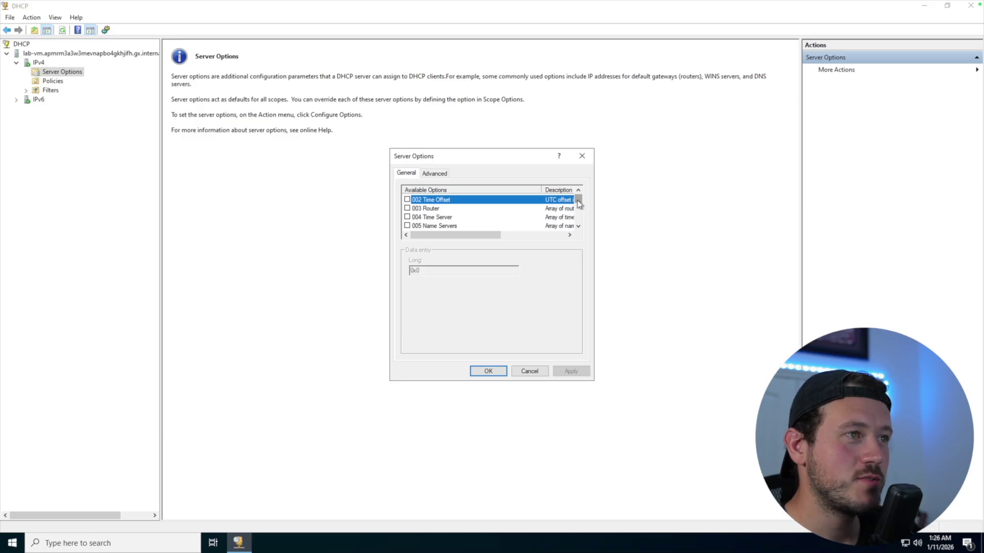
- Enable 003 Router with a 192.168.1. address and set DNS server 192.168.1.253
click(407, 209)
click(460, 268)
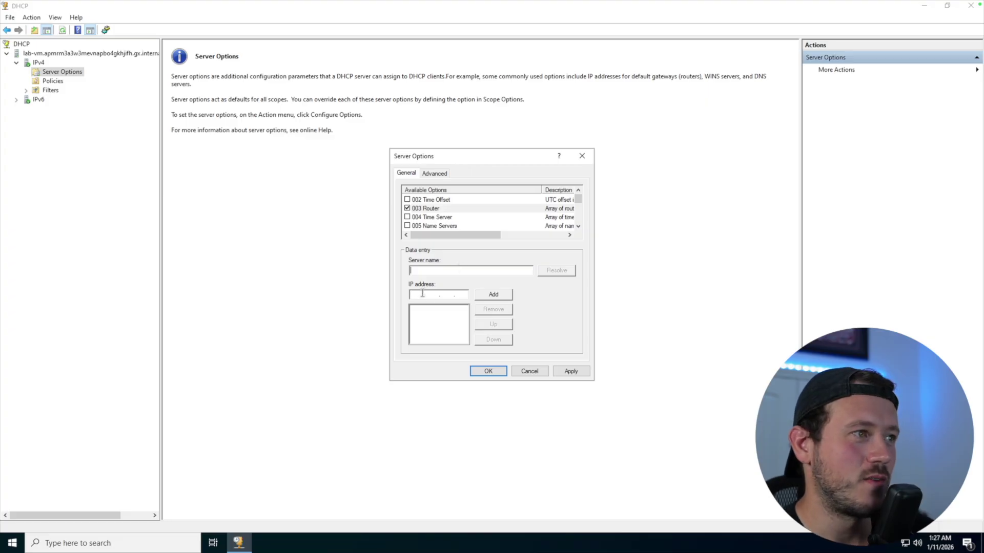
text(192)
text(1..)
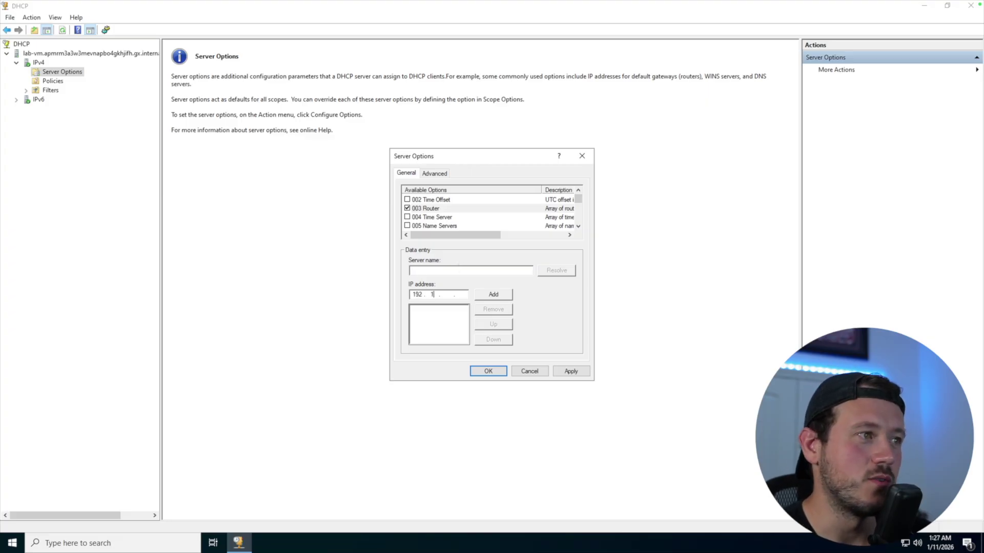
text(681.)
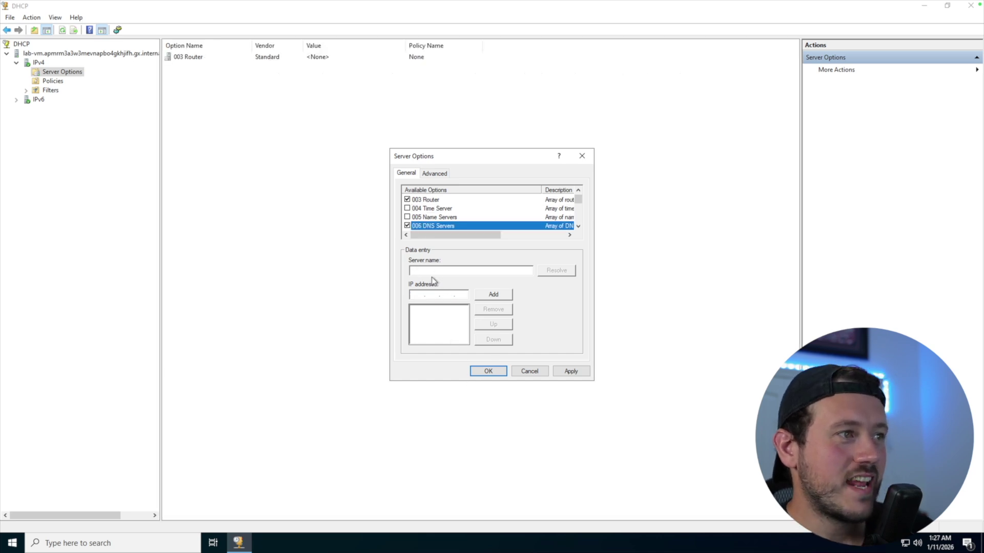
click(417, 296)
text(192.)
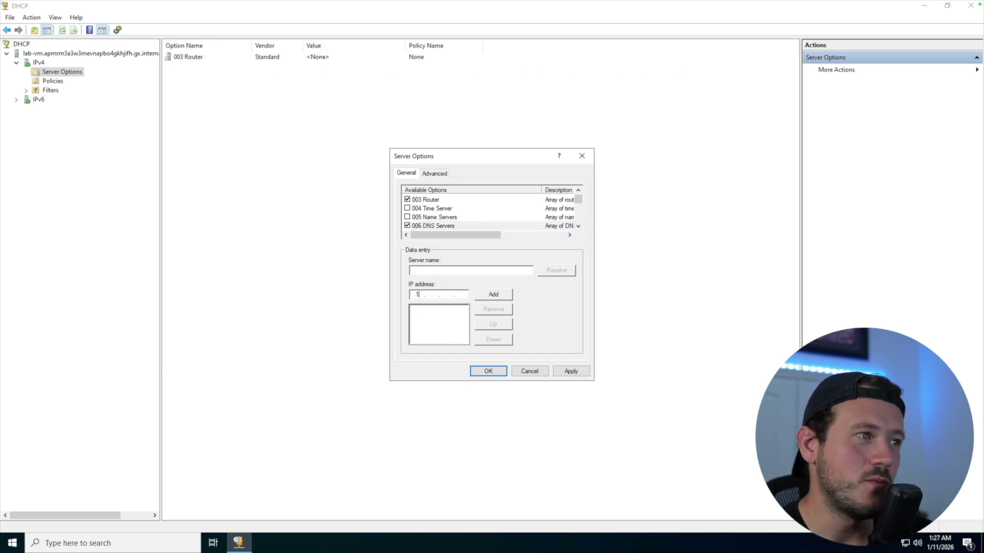
text(168.)
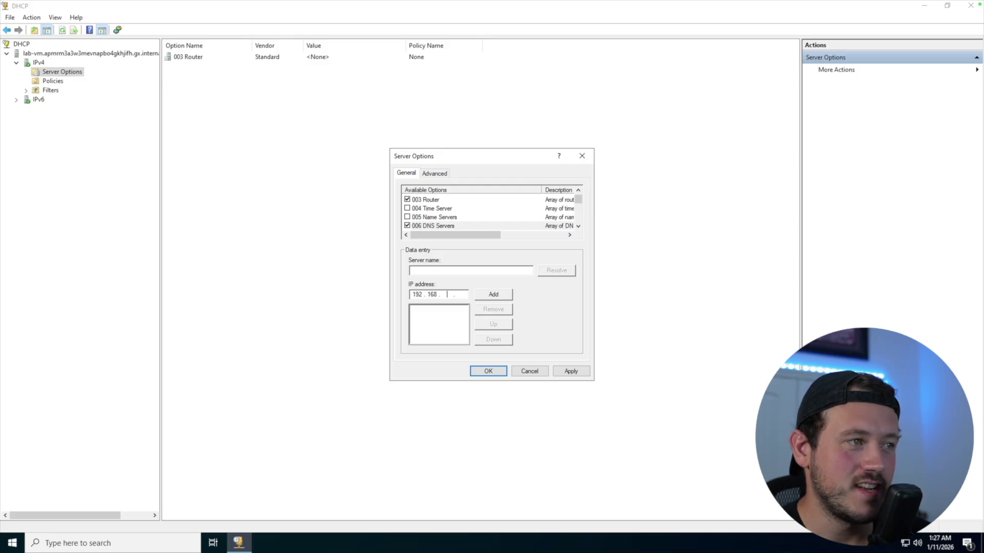
text(1.253)
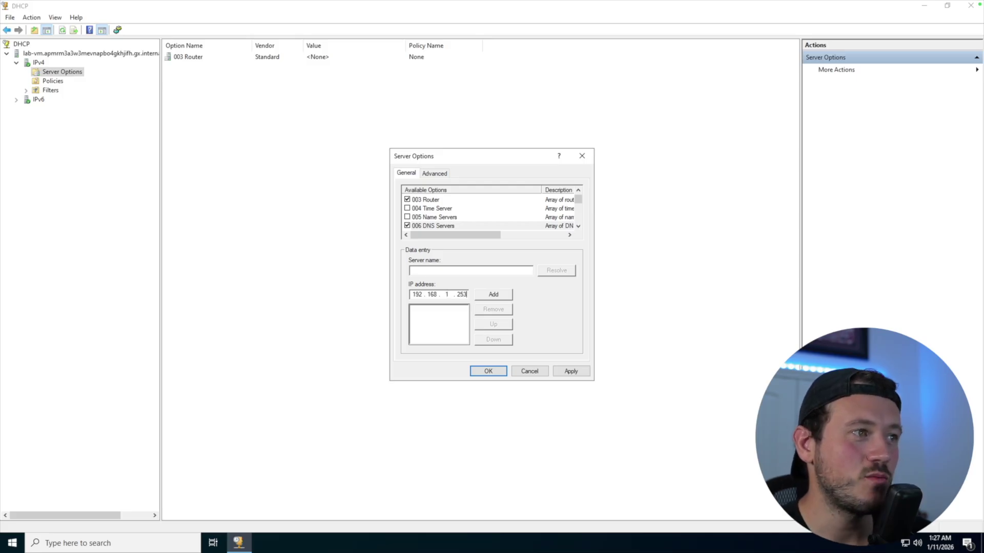
click(571, 371)
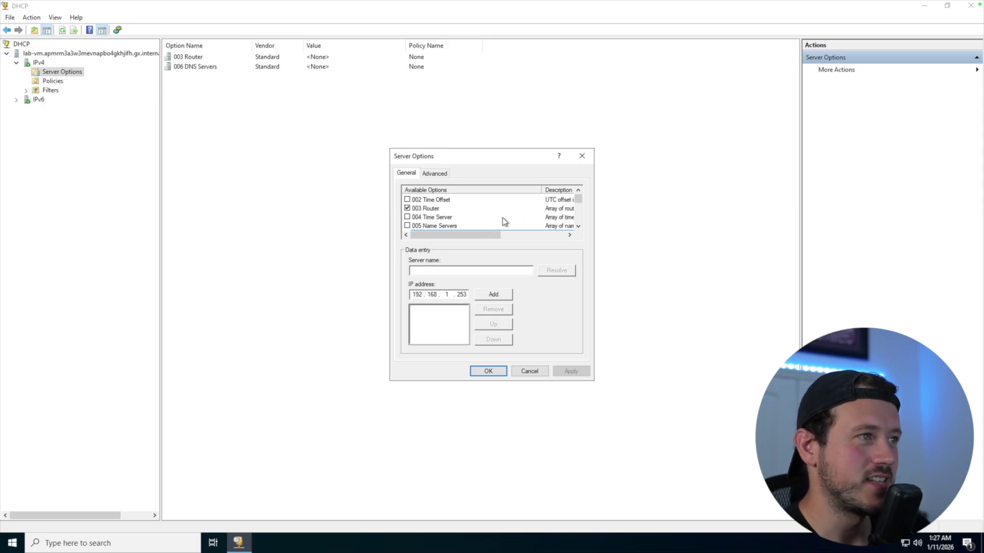
- Review 006 DNS Servers, then enable 015 DNS Domain Name with the value 'lab'
click(579, 226)
click(579, 227)
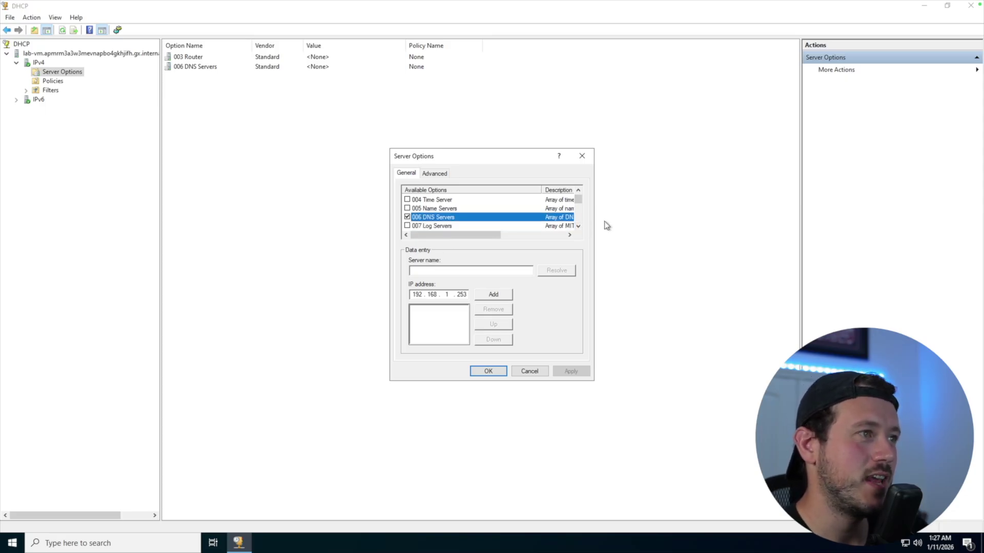
click(578, 226)
click(579, 227)
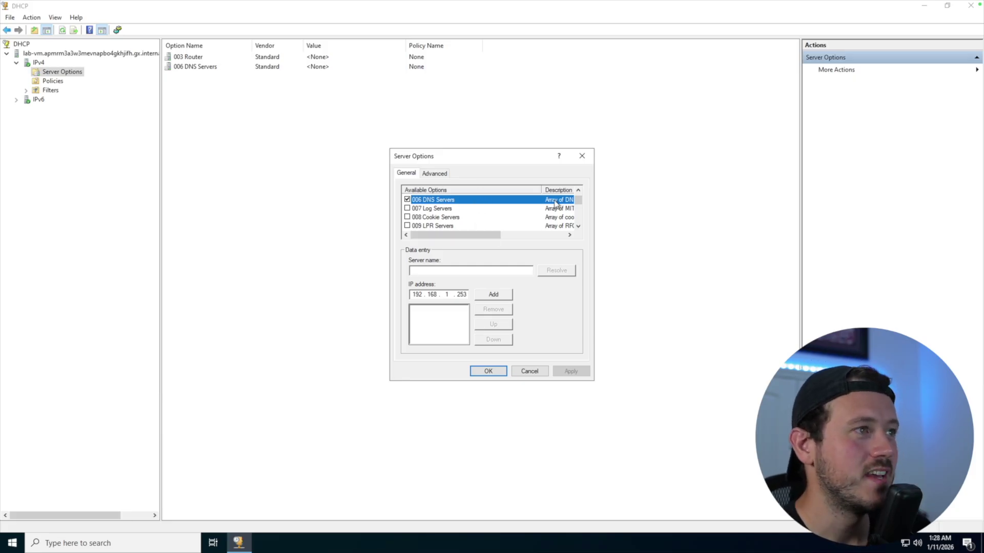
scroll(583, 210, down, 2)
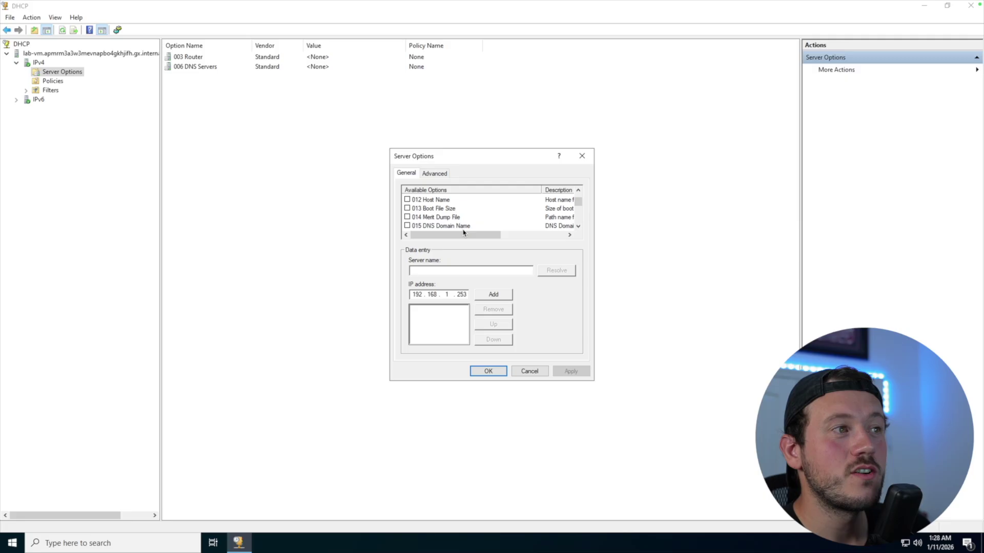
click(464, 226)
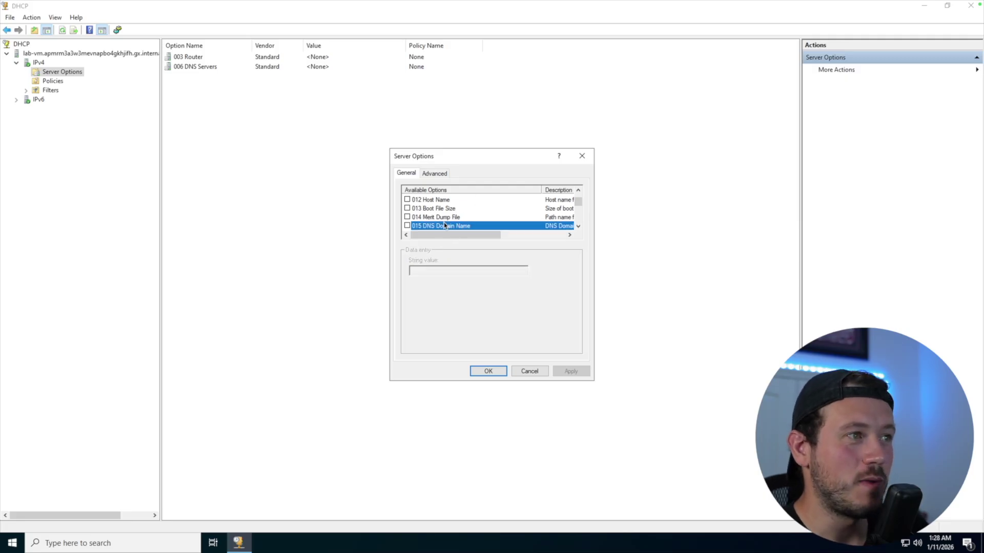
click(408, 226)
click(453, 272)
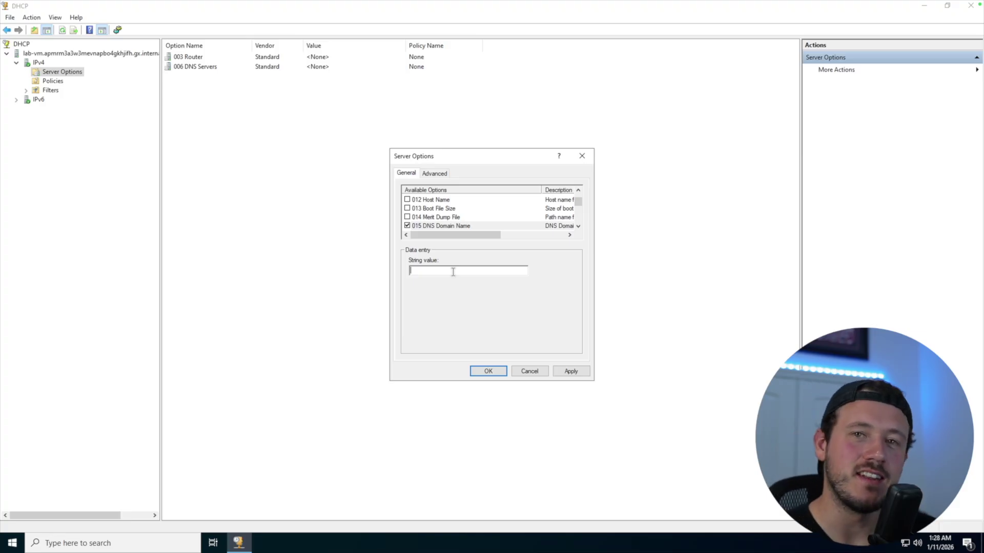
text(lab)
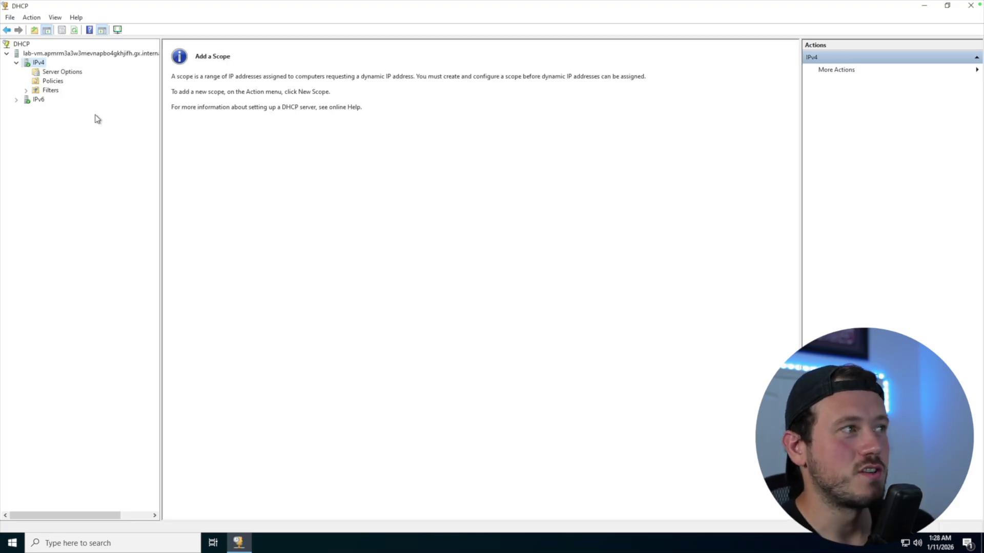
- Start a new IPv4 scope and name it 'Houston Branch'
right_click(41, 64)
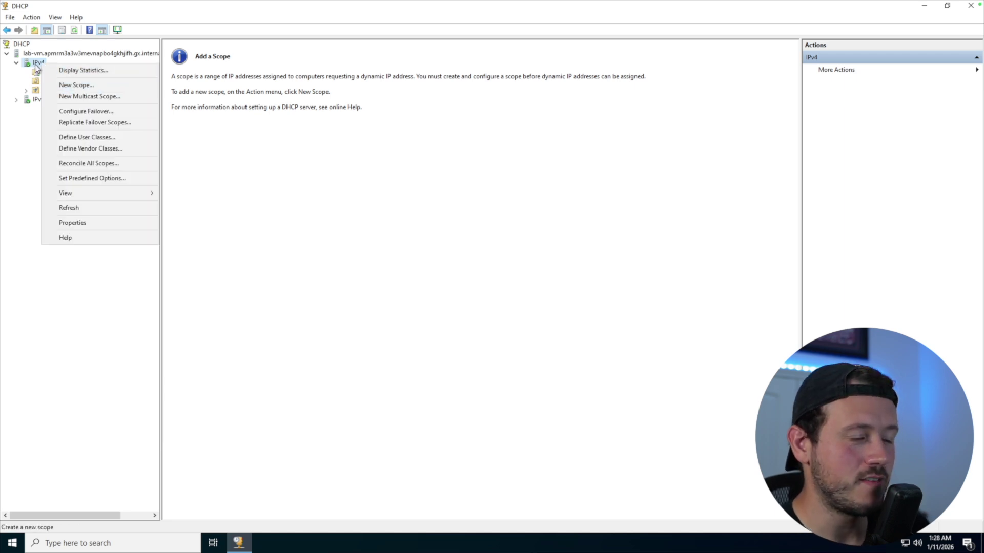
click(77, 85)
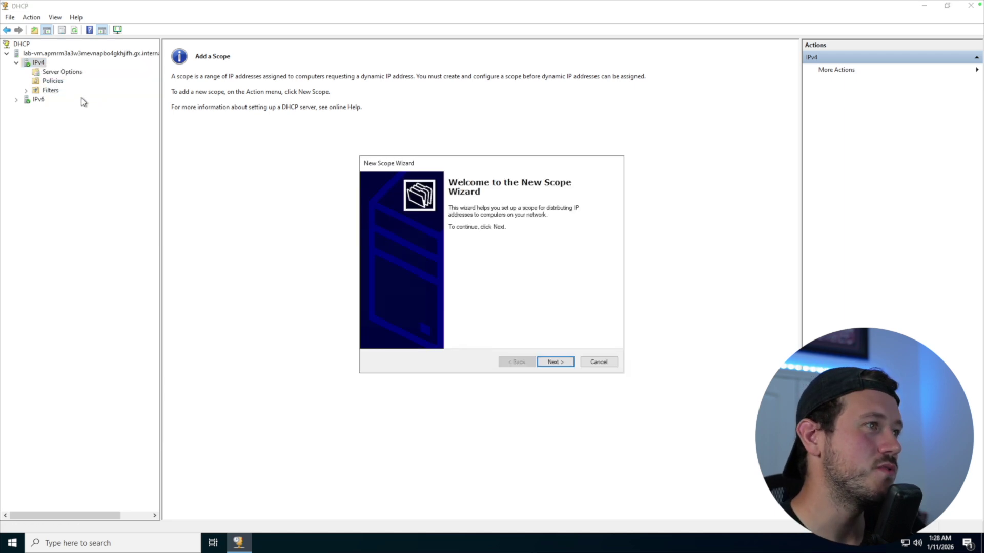
key(Return)
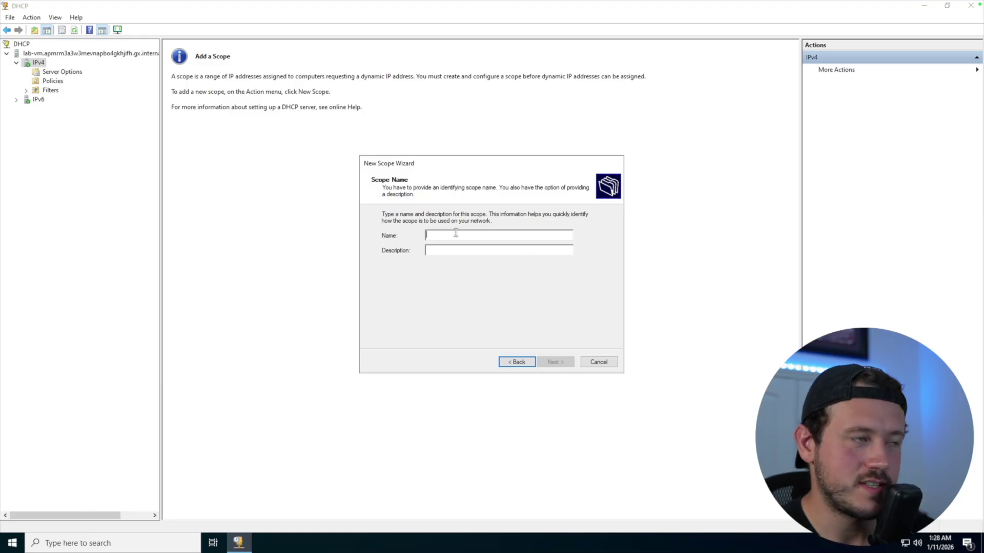
text(Houst)
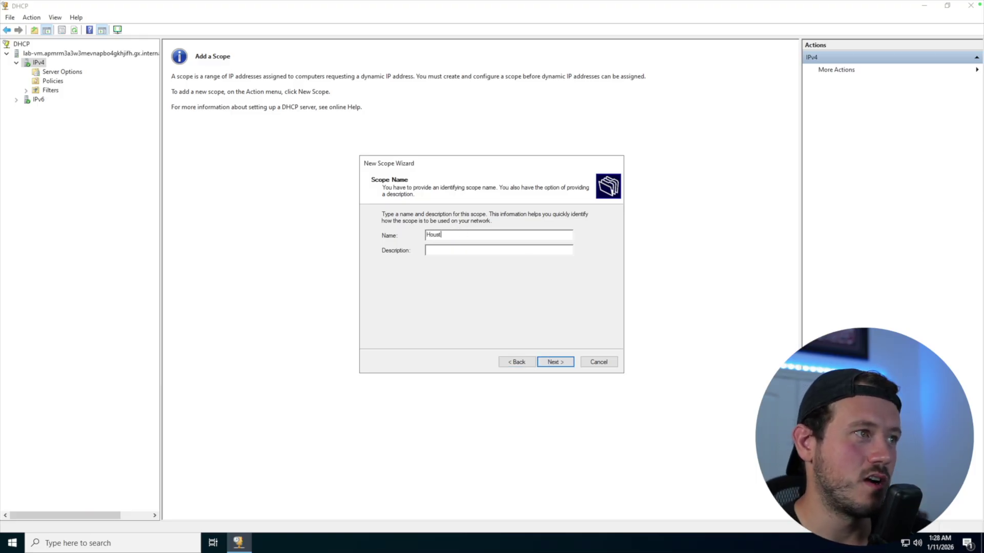
text(on Branch)
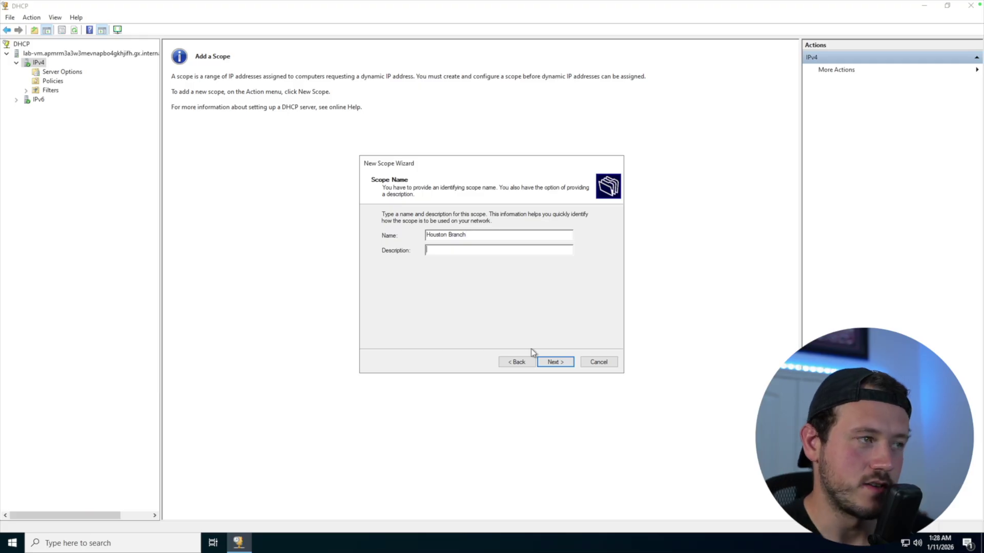
text(Houston Branch)
key(Return)
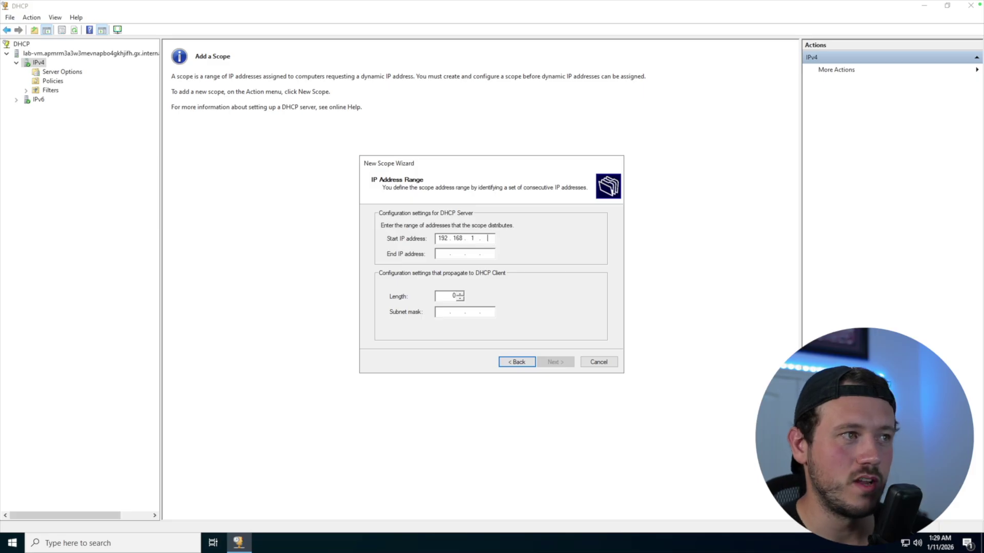
- Set the scope range 192.168.1.100–192.168.1.150 with prefix length 24
click(440, 254)
text(192 . 168 . 1 . 150)
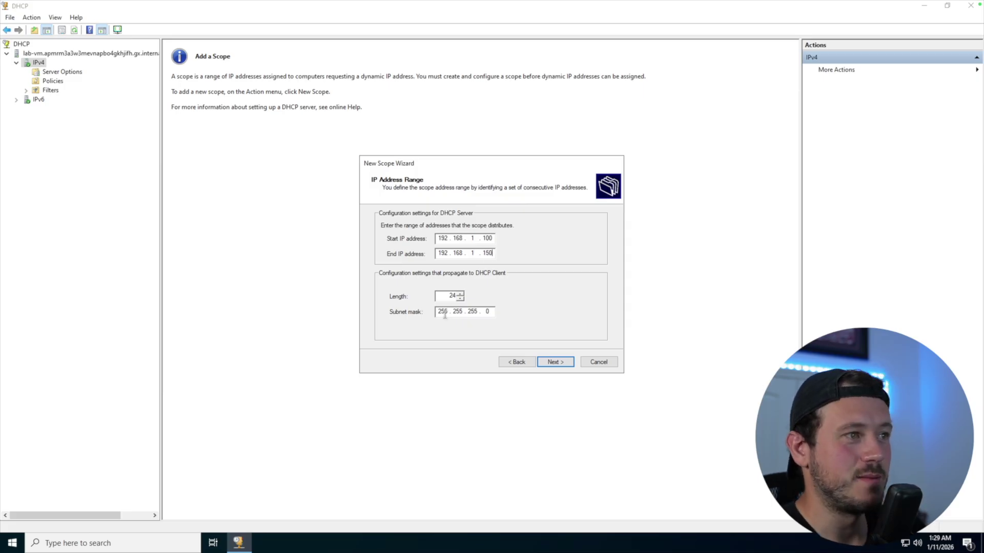
double_click(452, 296)
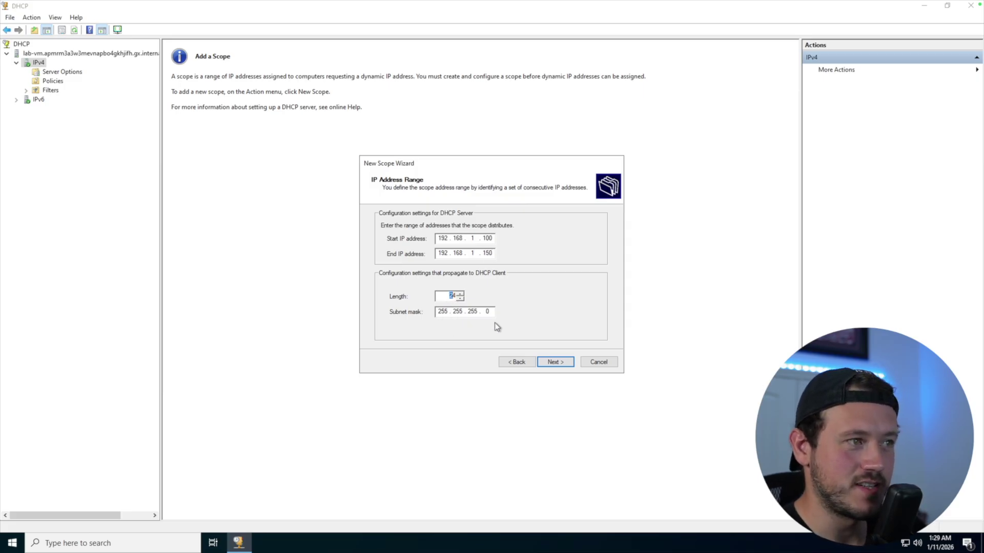
click(562, 362)
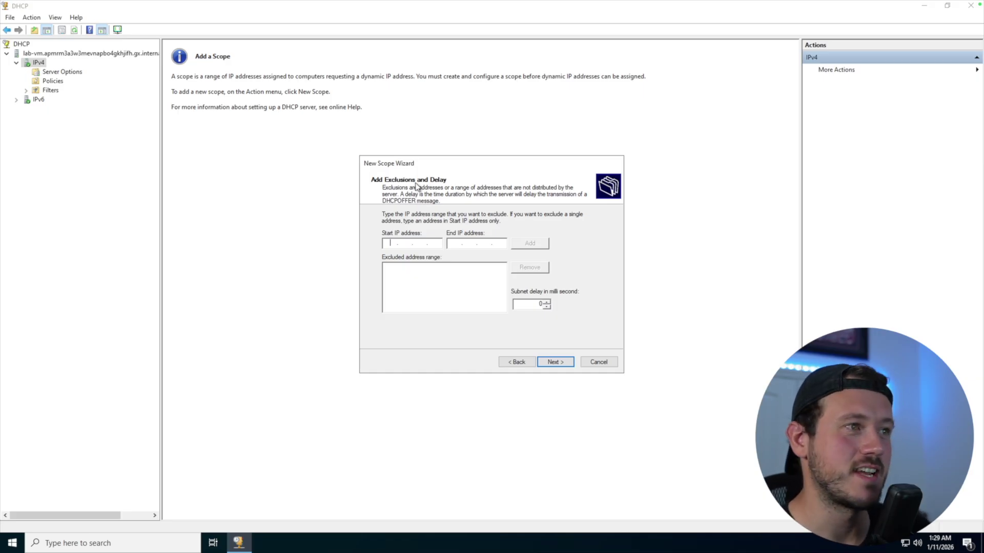
- Skip exclusions, keep the default lease, defer scope options, and finish the wizard
click(557, 362)
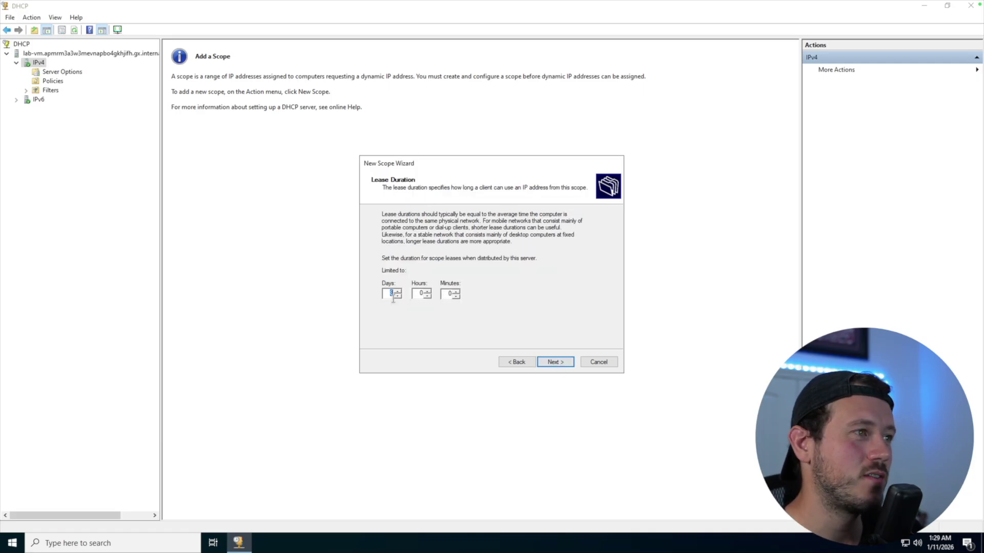
click(553, 363)
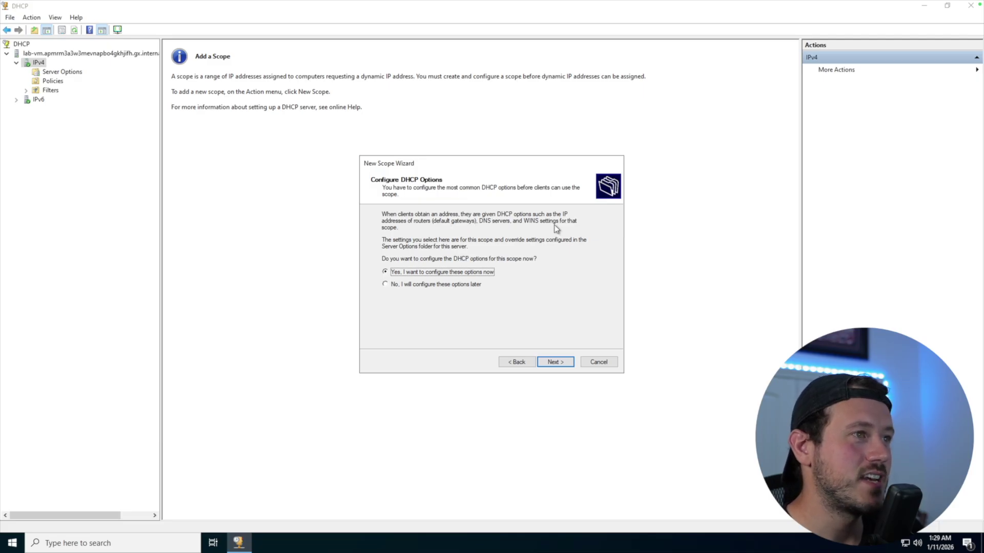
click(461, 284)
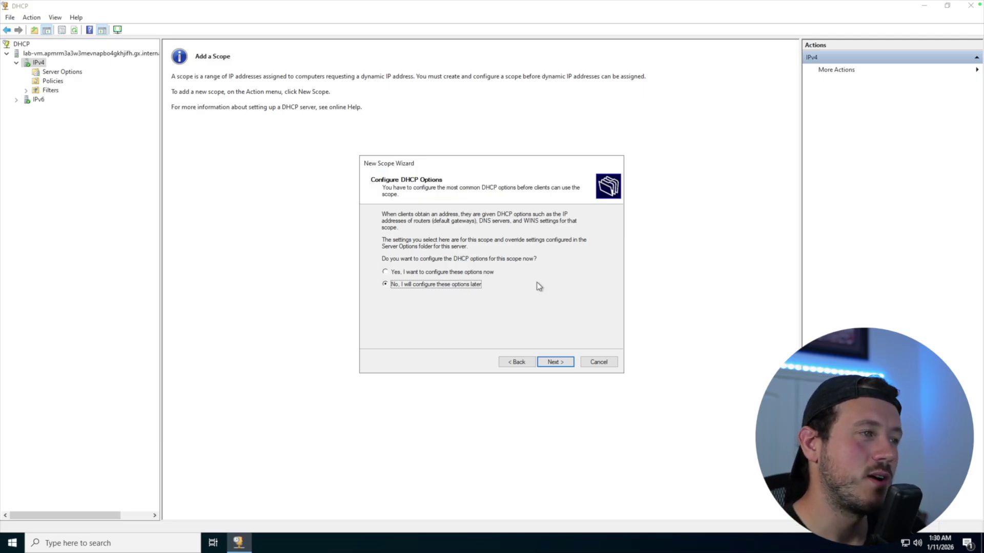
click(559, 361)
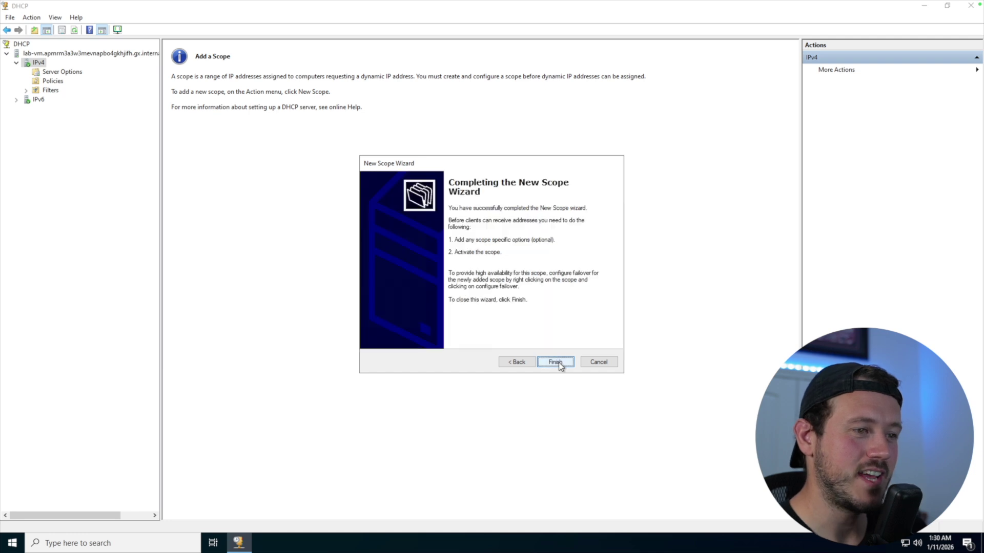
click(558, 361)
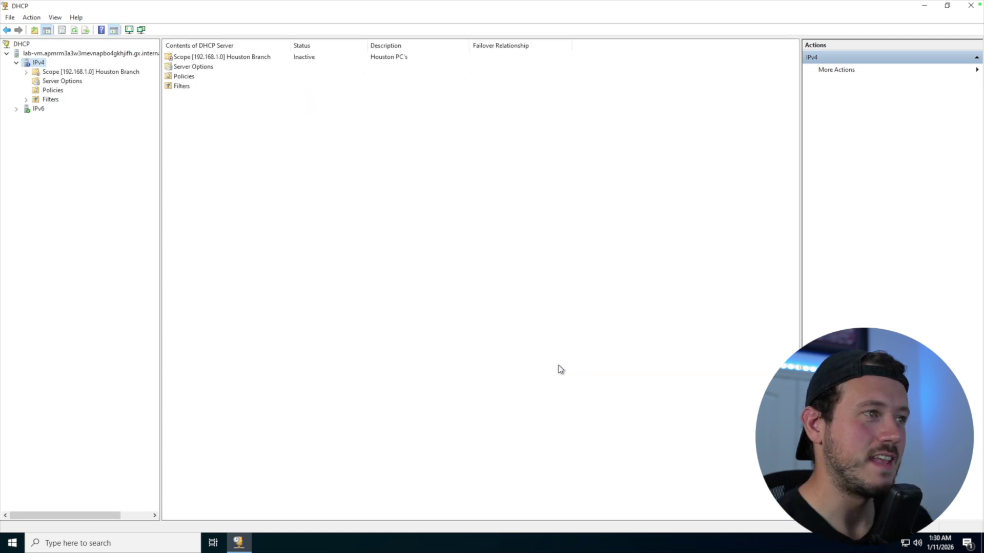
- Expand the Houston Branch scope, check its 192.168.1.100–150 pool, and show Address Leases
double_click(218, 58)
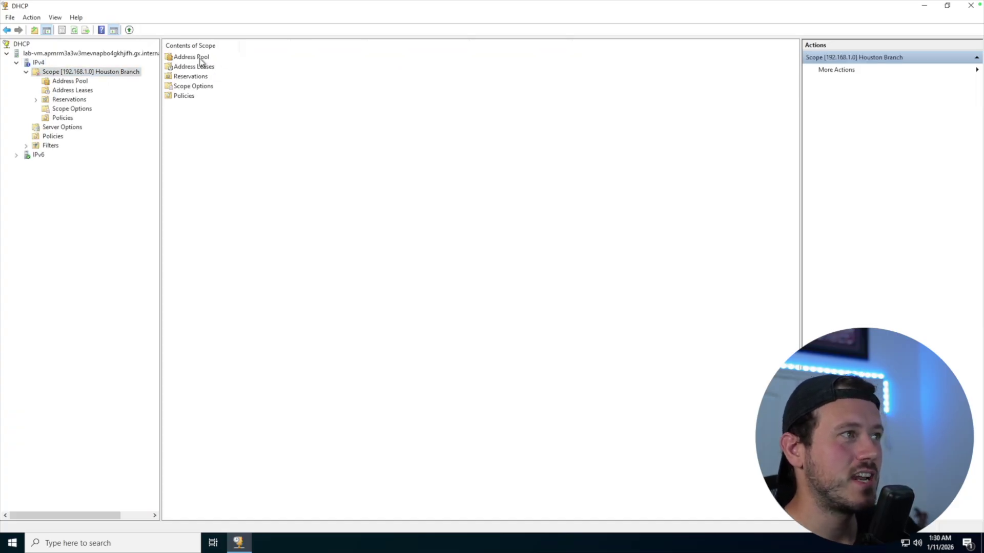
double_click(195, 57)
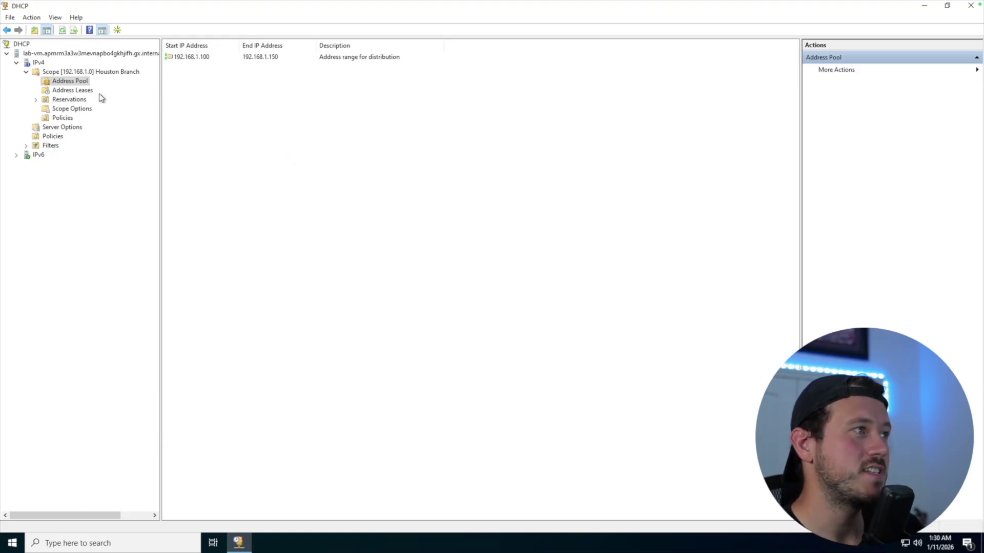
click(73, 90)
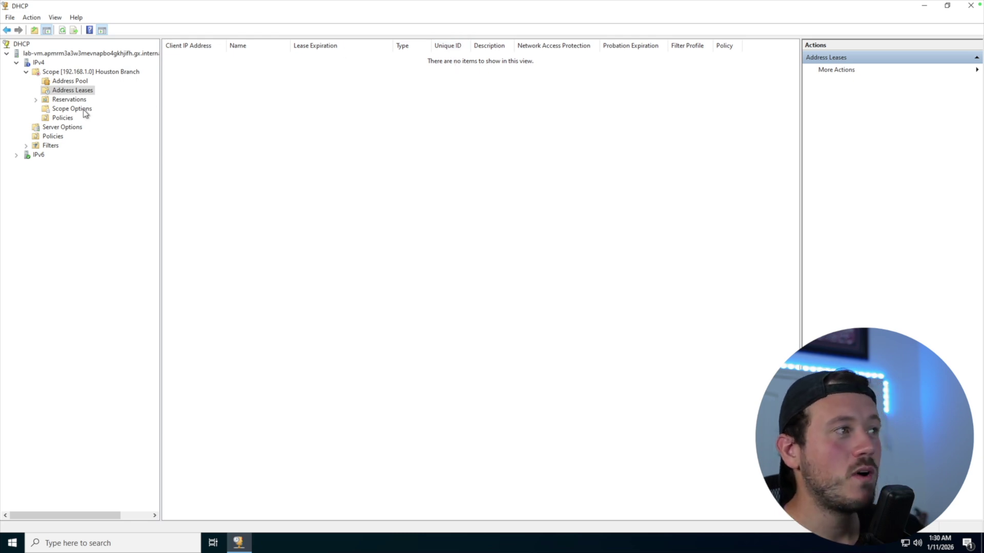
- Fill a new reservation for the PC at 192.168.1.125 with MAC and a 'very important' description
click(72, 101)
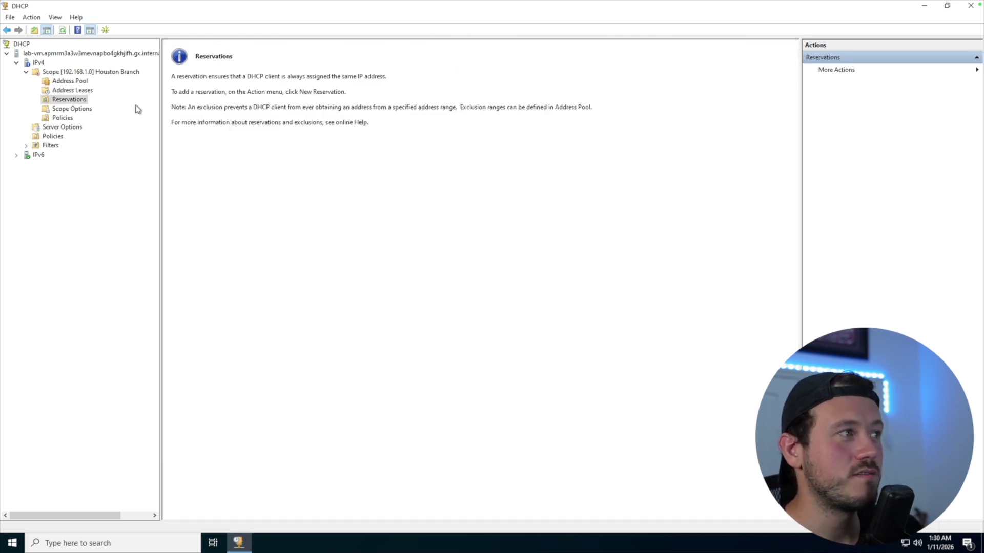
right_click(69, 100)
click(102, 108)
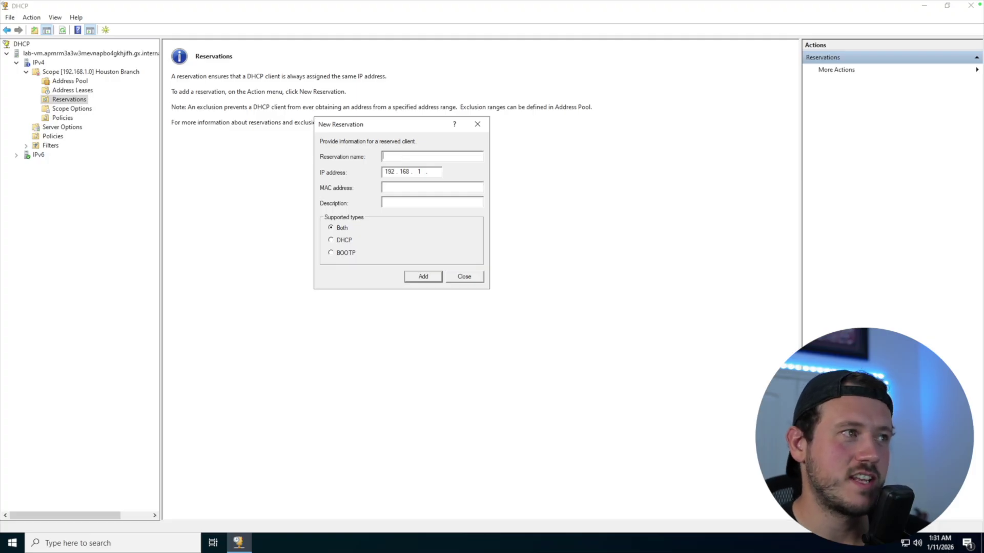
text(Jake1s PC)
key(Tab)
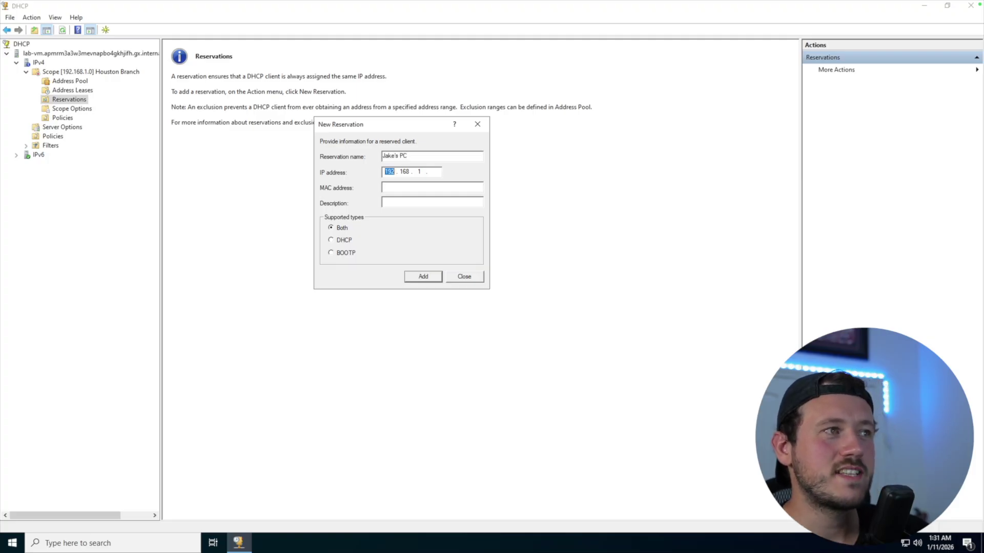
click(434, 173)
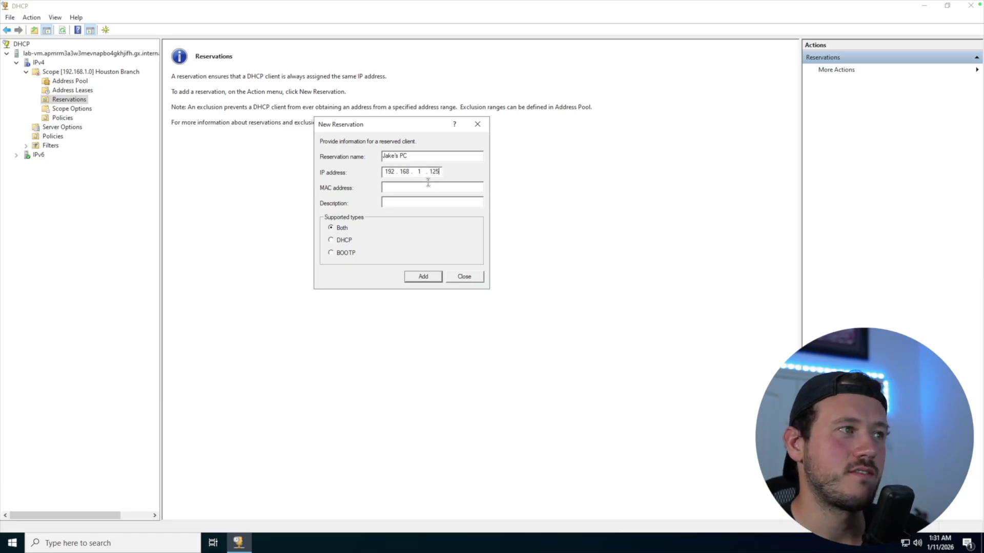
text(aaaa.bbbb.cccc)
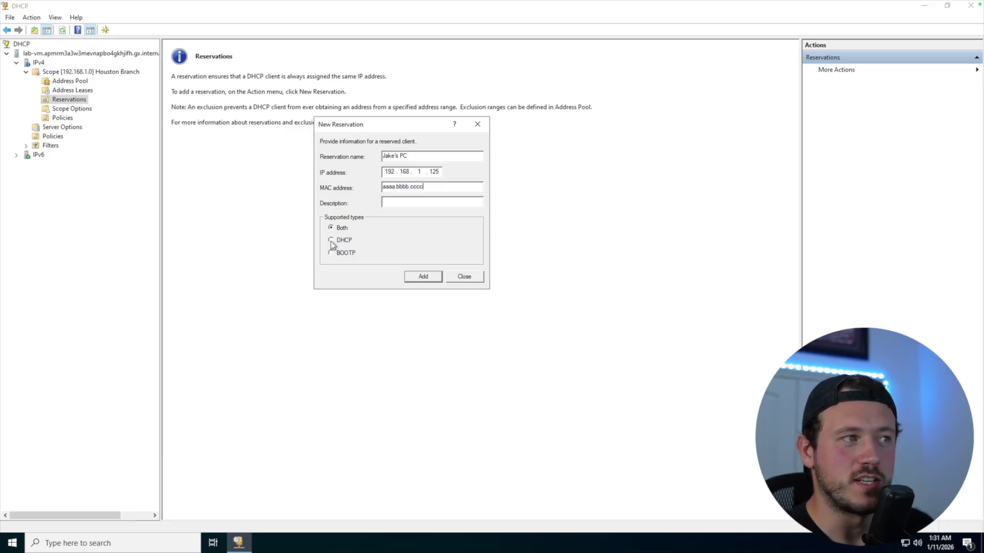
key(shift+Tab)
text(Jake's PC )
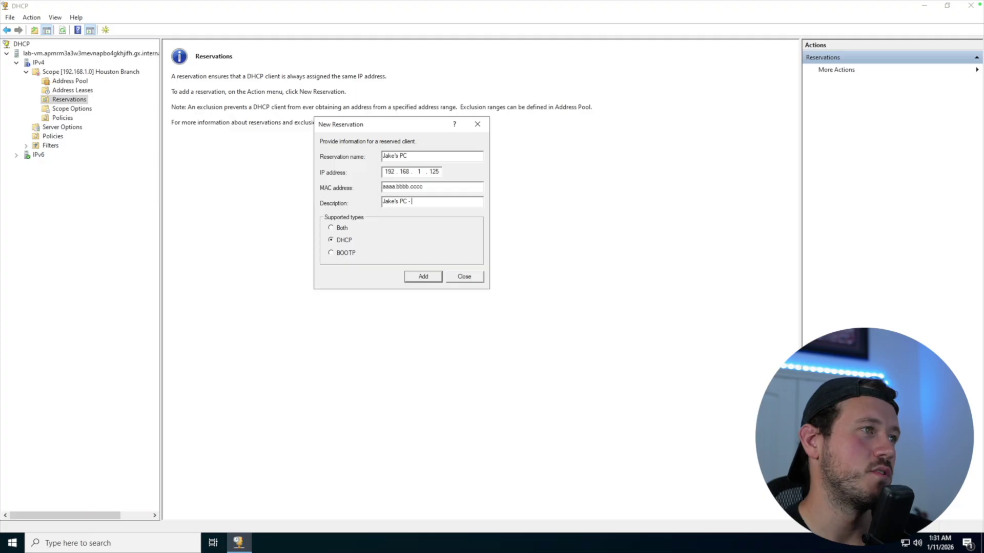
text(- very important)
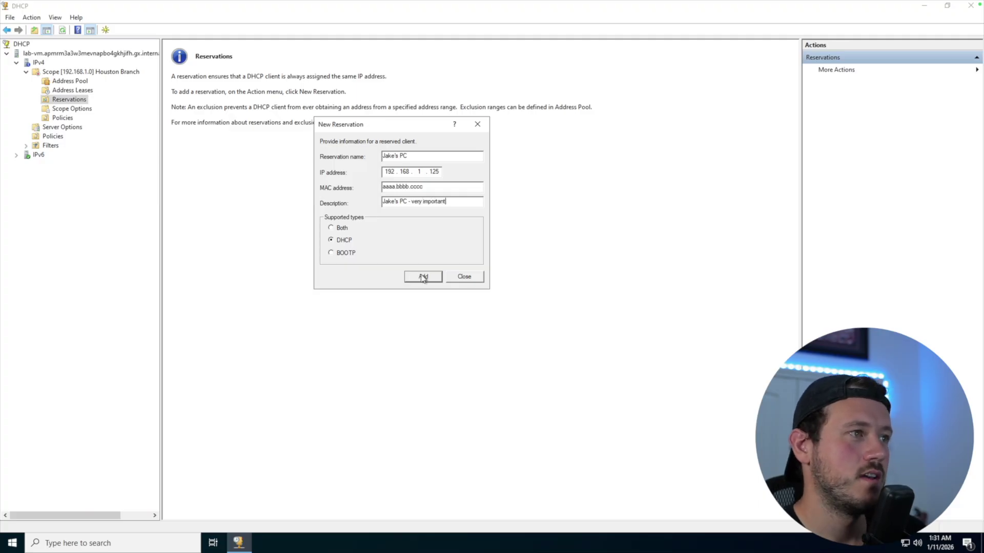
- Add the reservation, accept the MAC address warning, and close the form
click(423, 277)
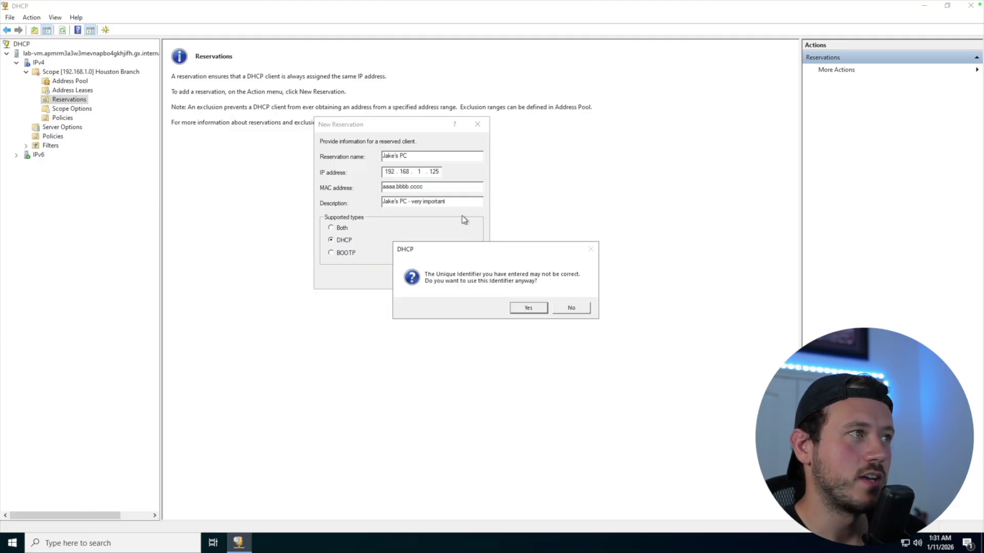
click(528, 308)
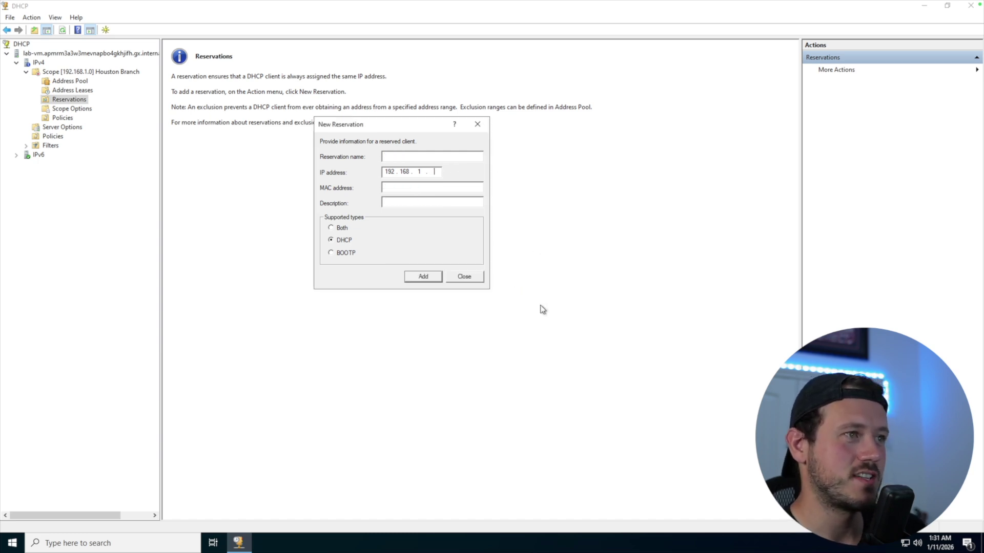
click(467, 279)
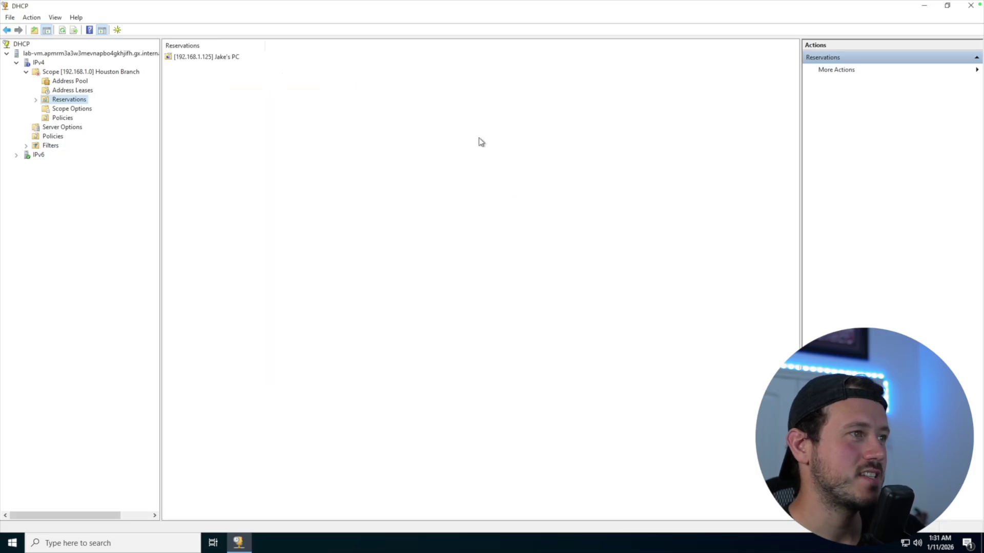
double_click(218, 57)
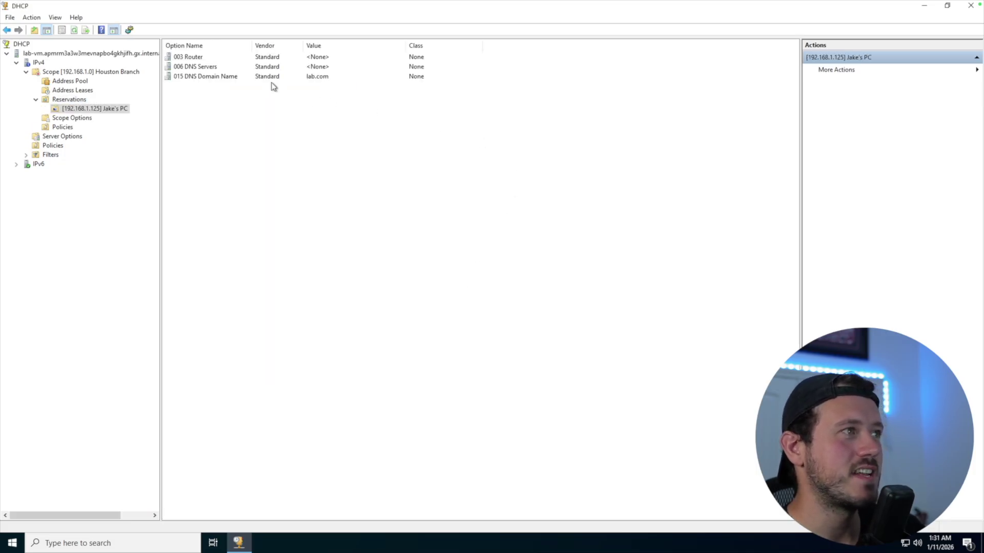
- Correct the PC reservation's MAC address to aaaabbbbcccc in its Properties and apply
right_click(95, 114)
click(120, 183)
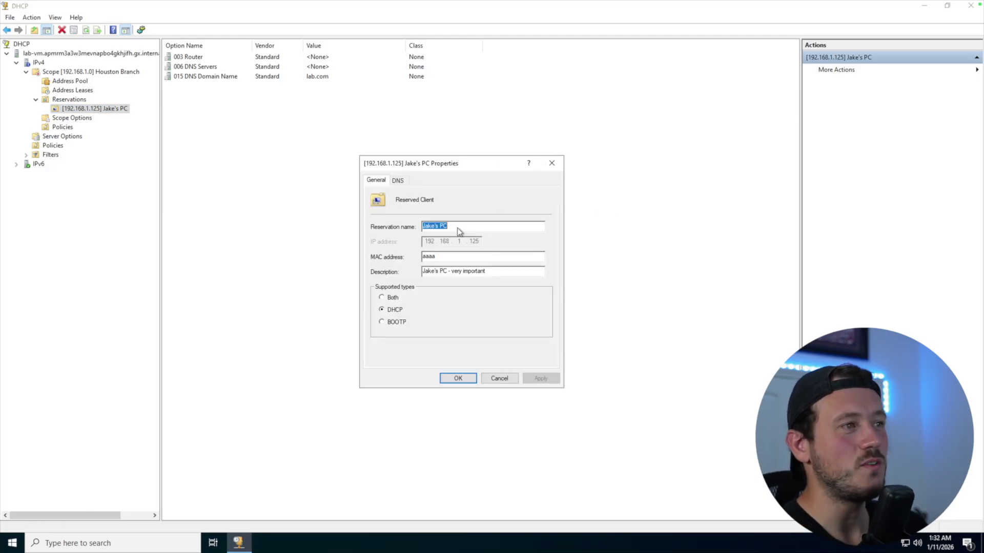
click(448, 255)
text(bbbbcccc)
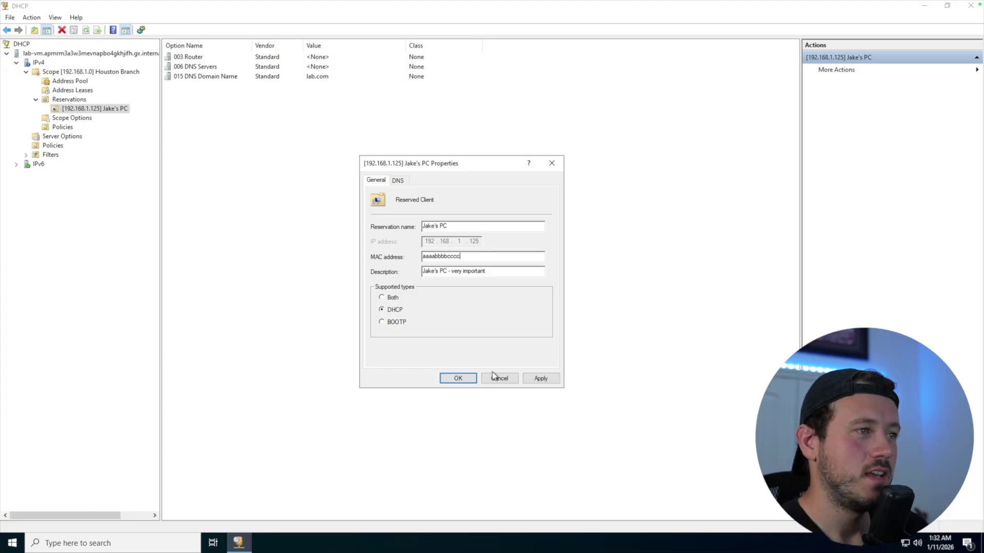
click(544, 380)
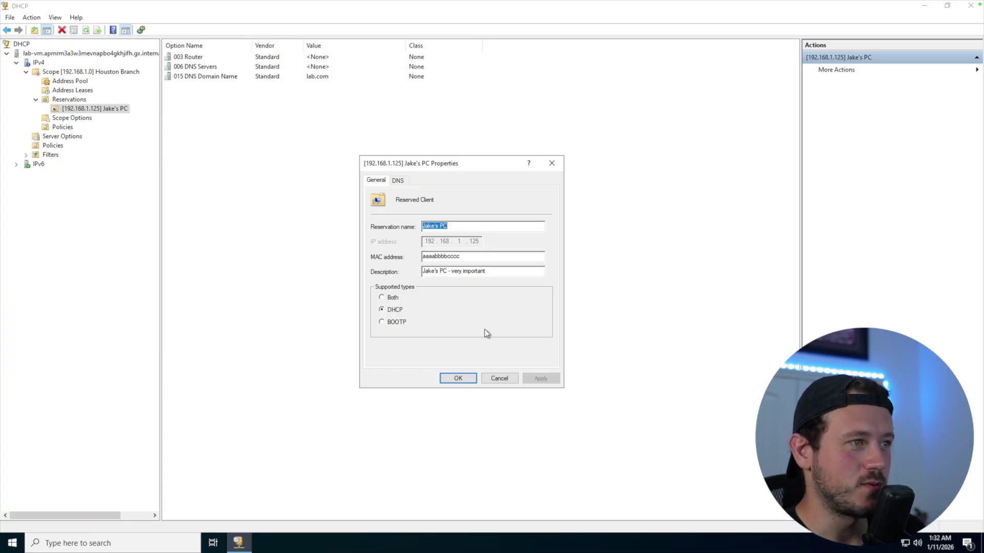
click(467, 380)
- Reopen the reservation properties to verify the MAC, then view the scope options
right_click(76, 111)
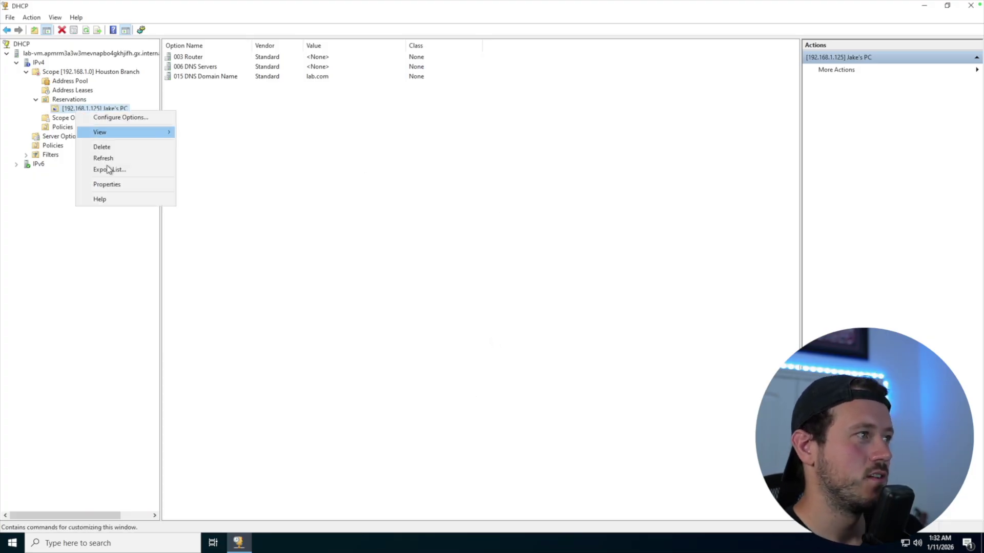
click(108, 184)
double_click(456, 255)
click(466, 379)
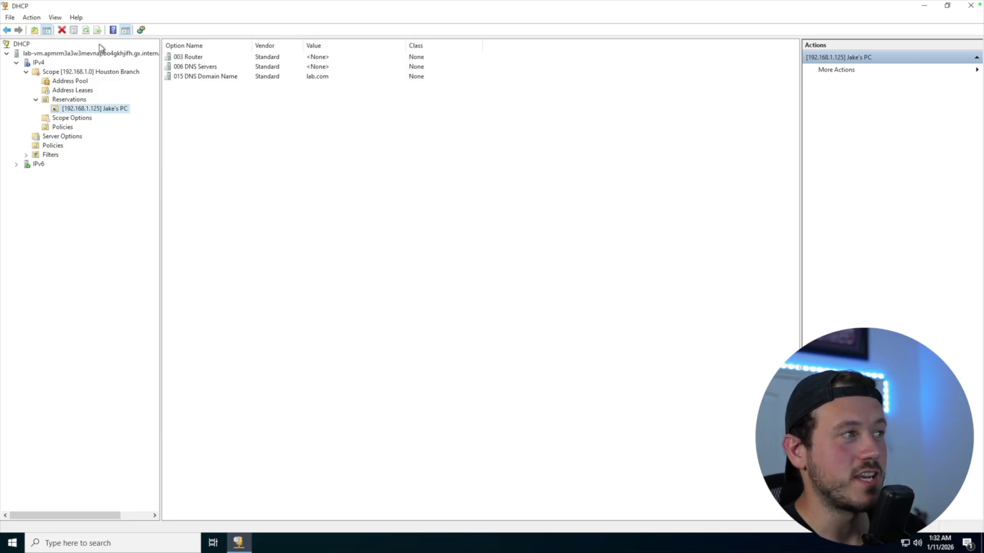
click(86, 118)
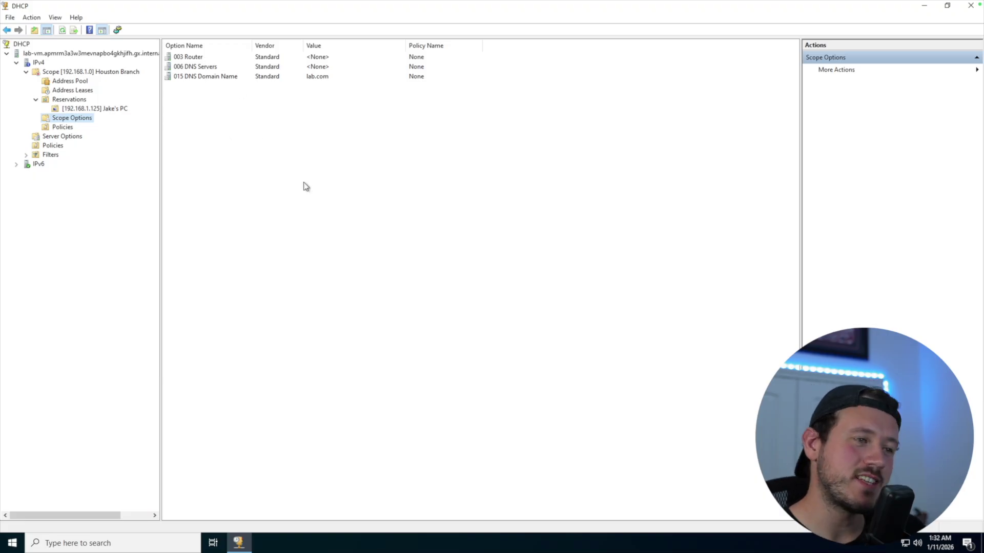